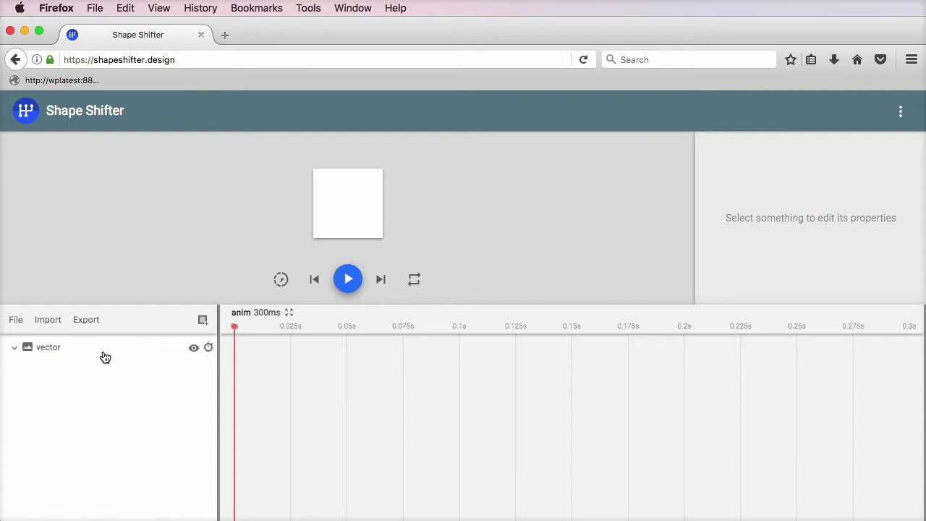
Load the Play-to-pause demo project from the File menu.
click(21, 324)
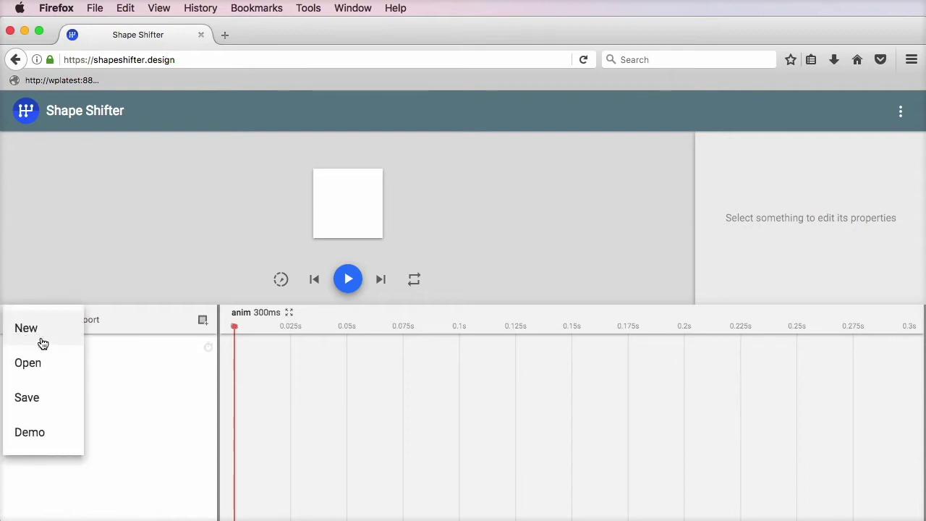
click(41, 436)
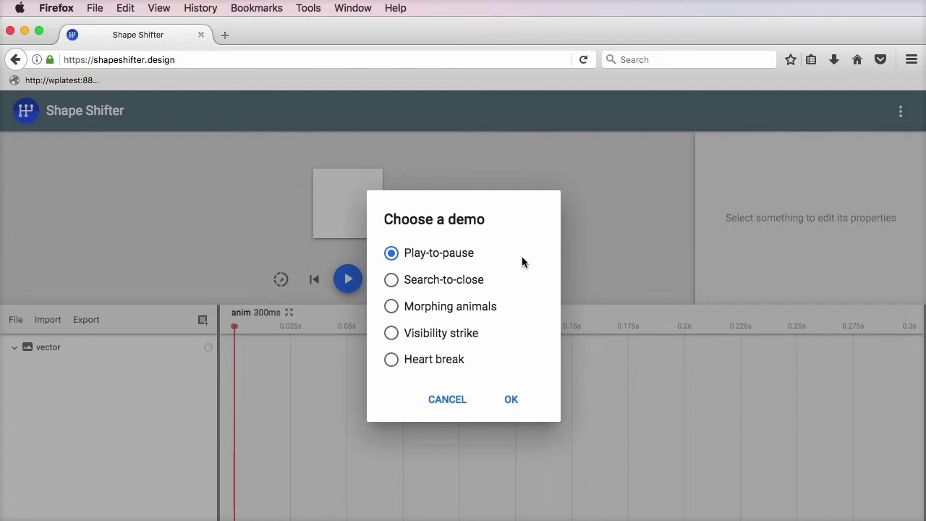
click(515, 395)
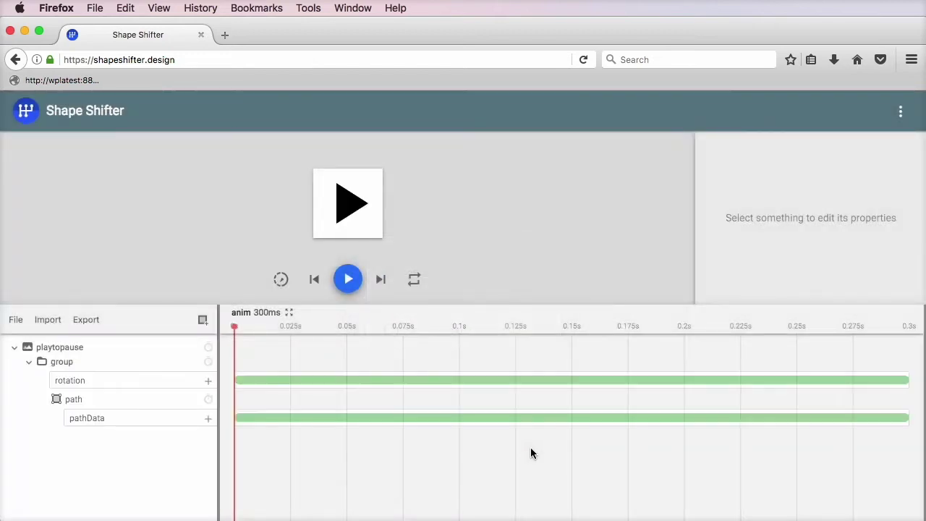
Play the play-to-pause animation, then replay it with slow motion turned on.
click(349, 280)
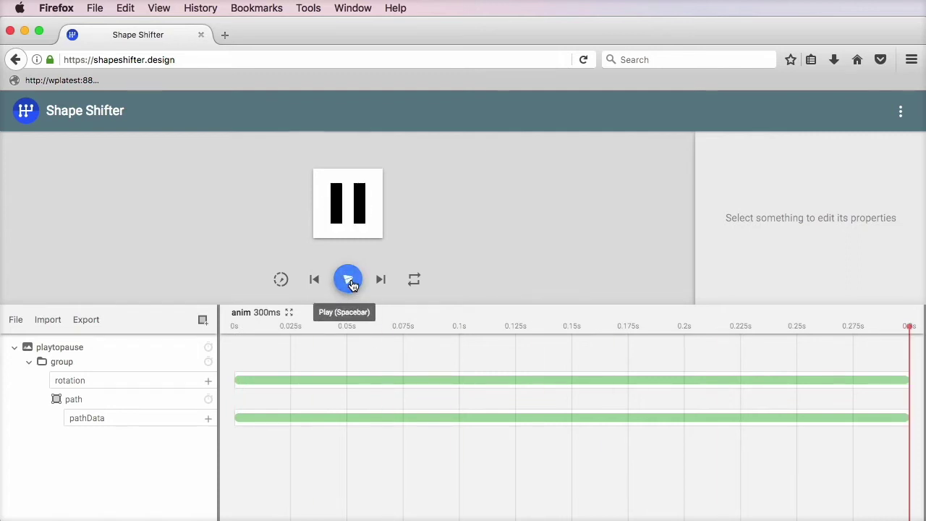
click(282, 283)
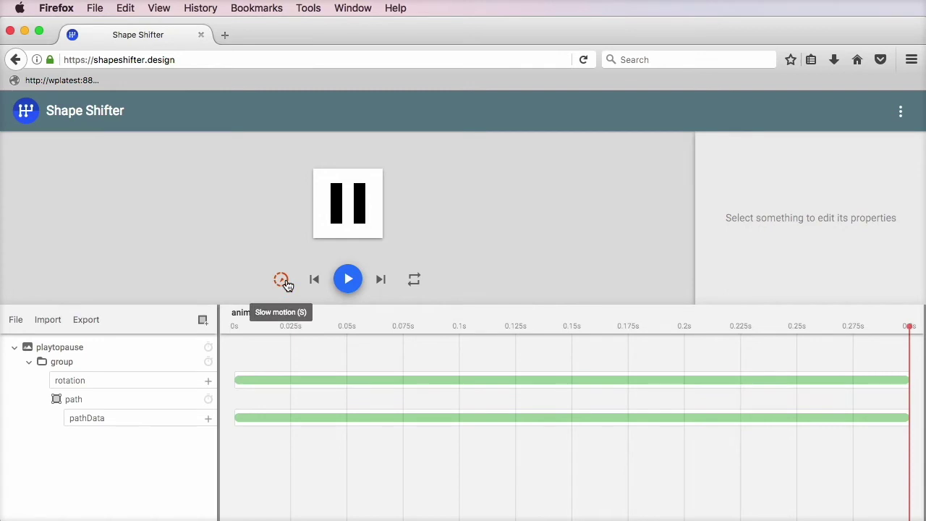
click(348, 281)
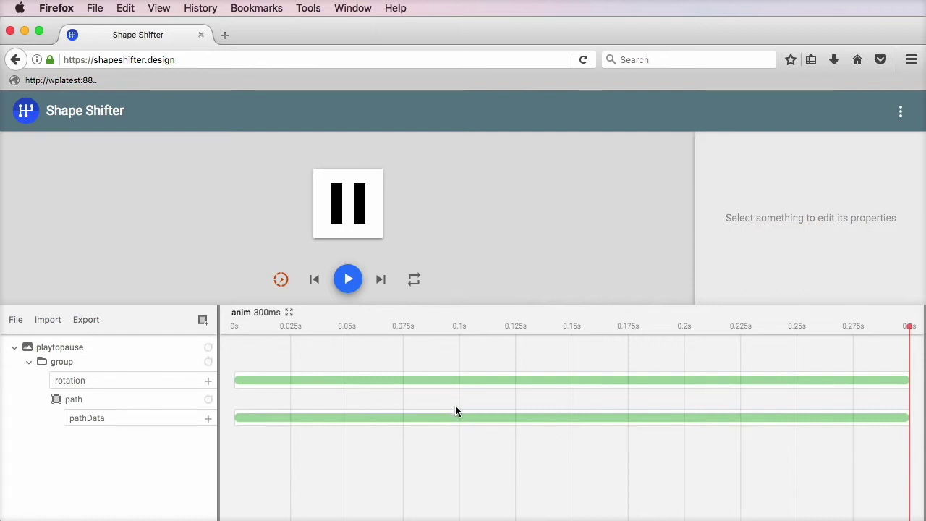
Inspect the anim's 300 ms duration and the group's 0-to-90 rotation, then enlarge the preview canvas.
click(269, 316)
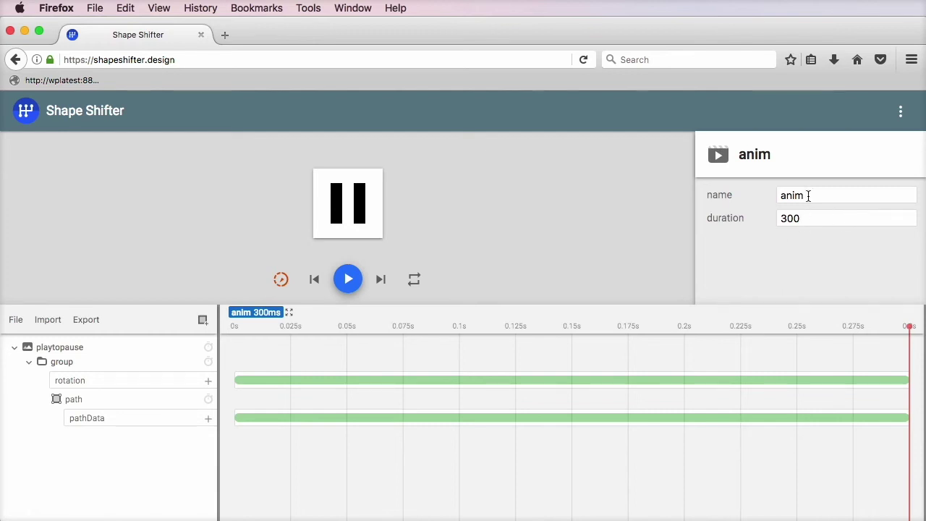
click(539, 250)
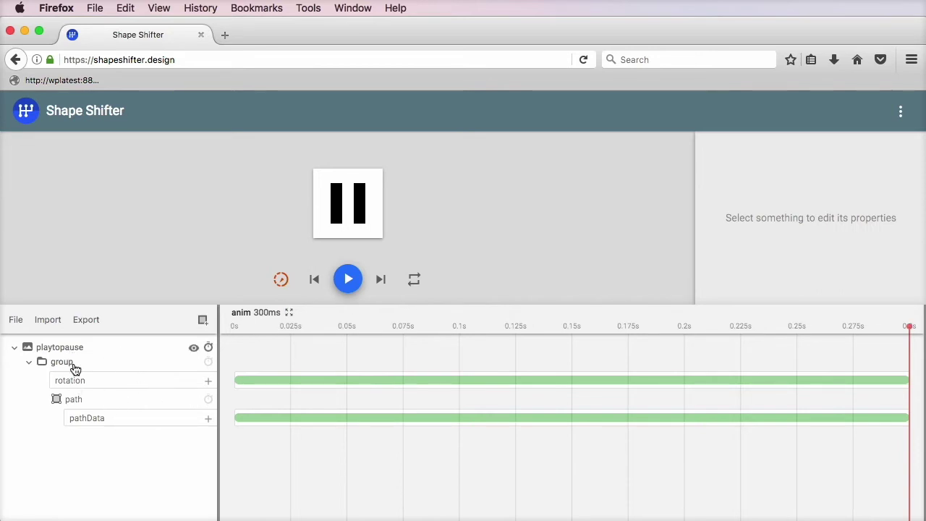
click(282, 382)
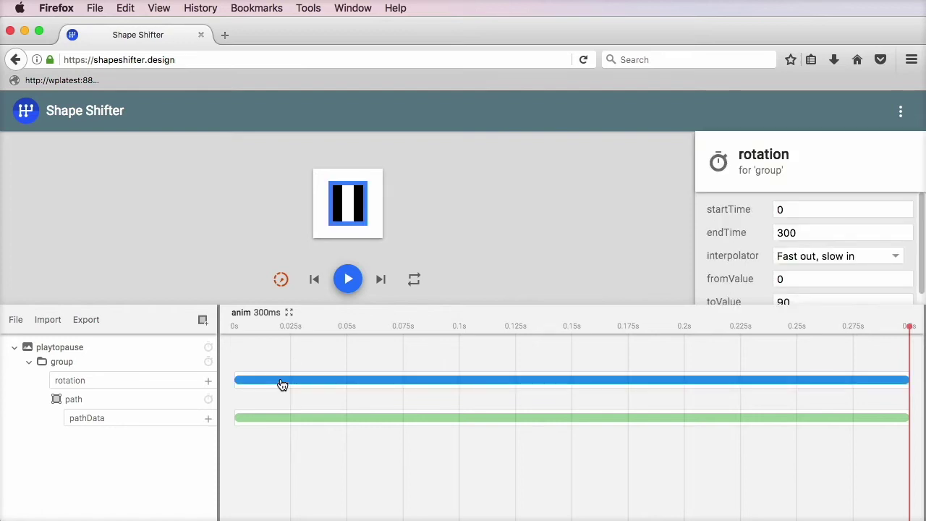
scroll(716, 246, down, 1)
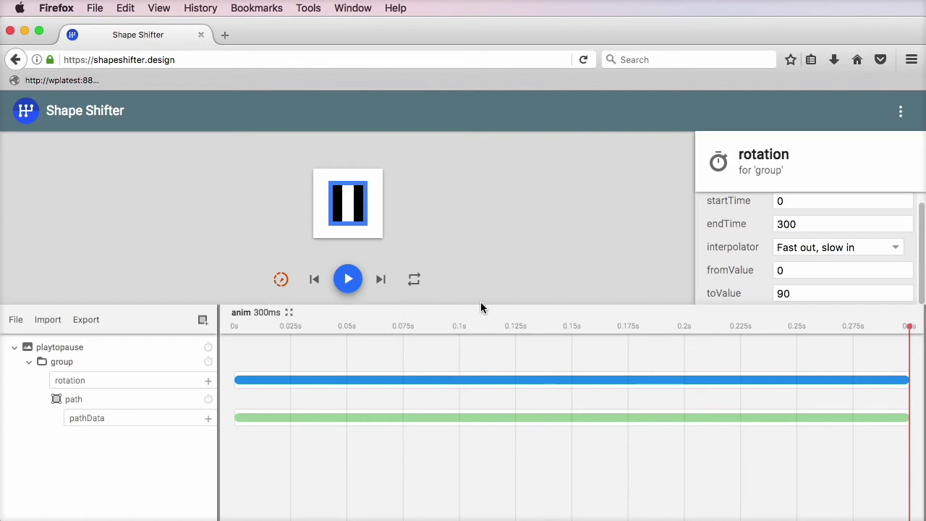
drag(480, 306, 485, 358)
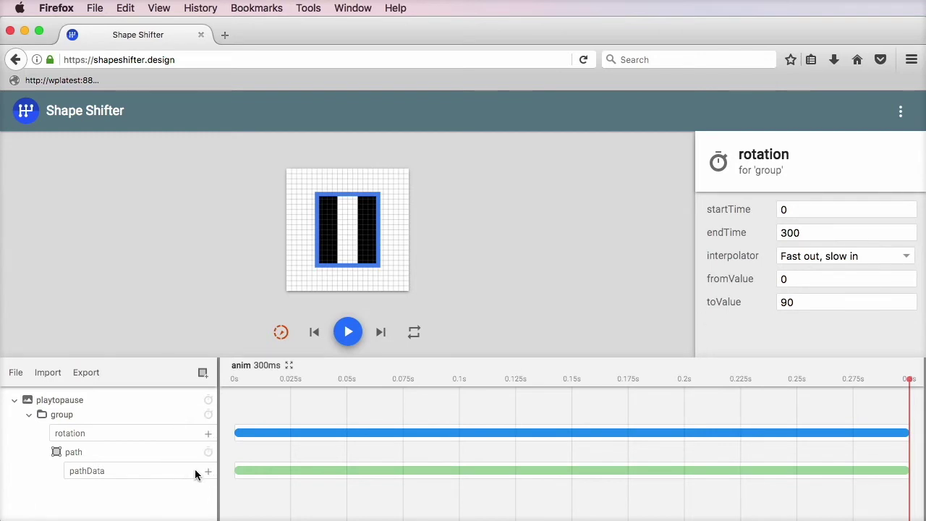
Open the path morph editor for the path's pathData animation.
click(144, 473)
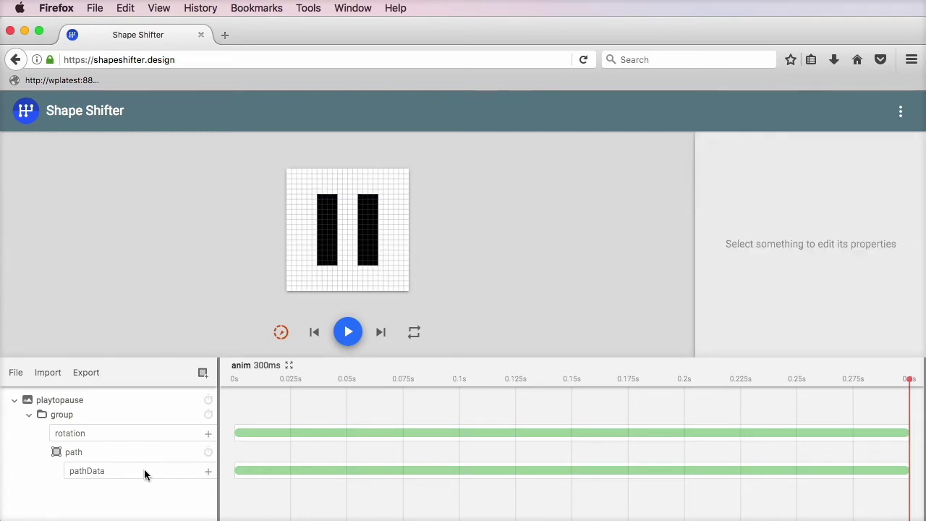
click(261, 473)
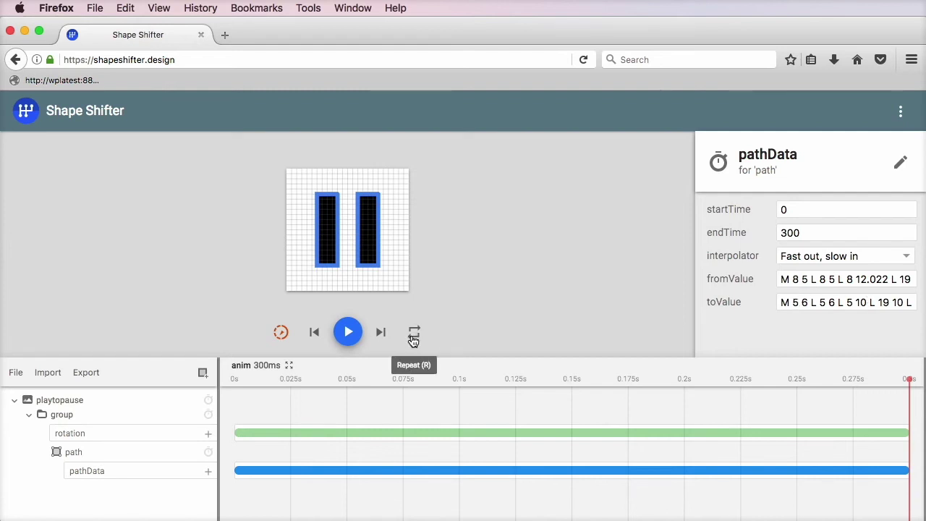
click(901, 163)
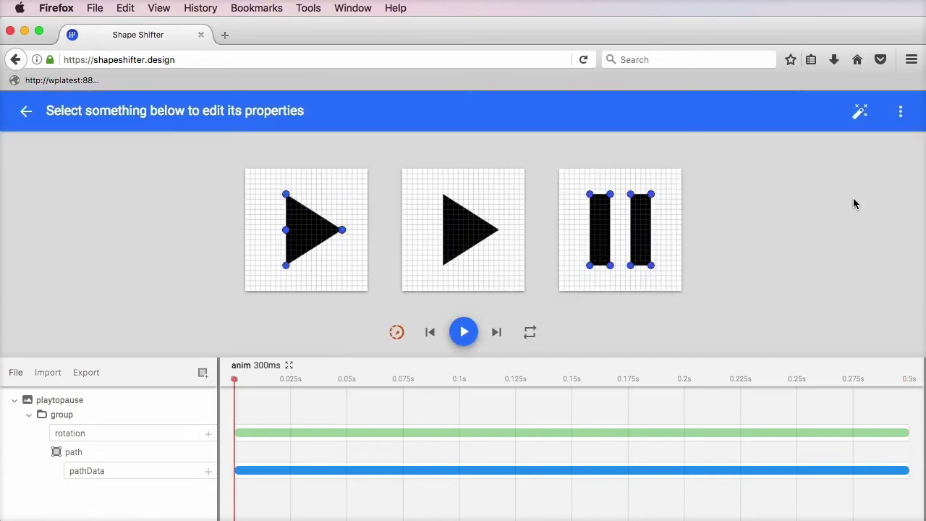
Preview the play-to-pause morph several times to watch the shapes change.
click(464, 332)
click(464, 332)
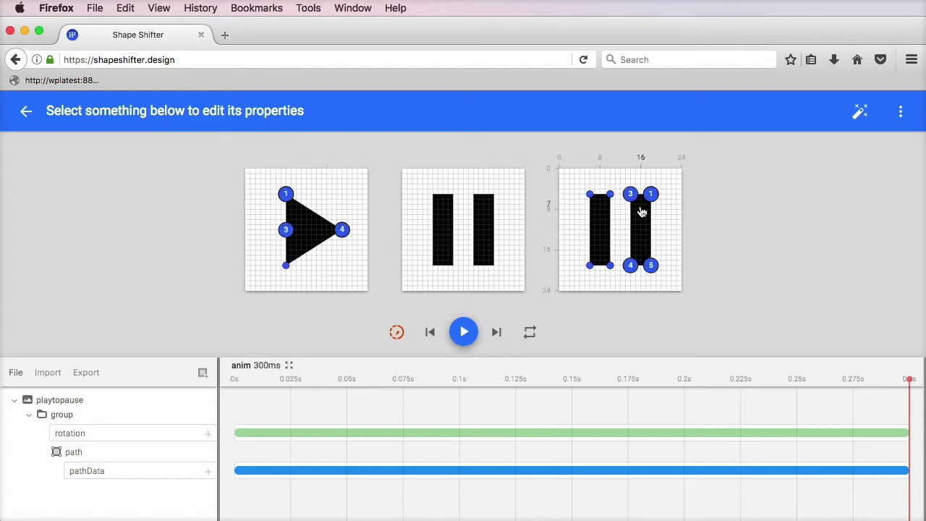
click(465, 332)
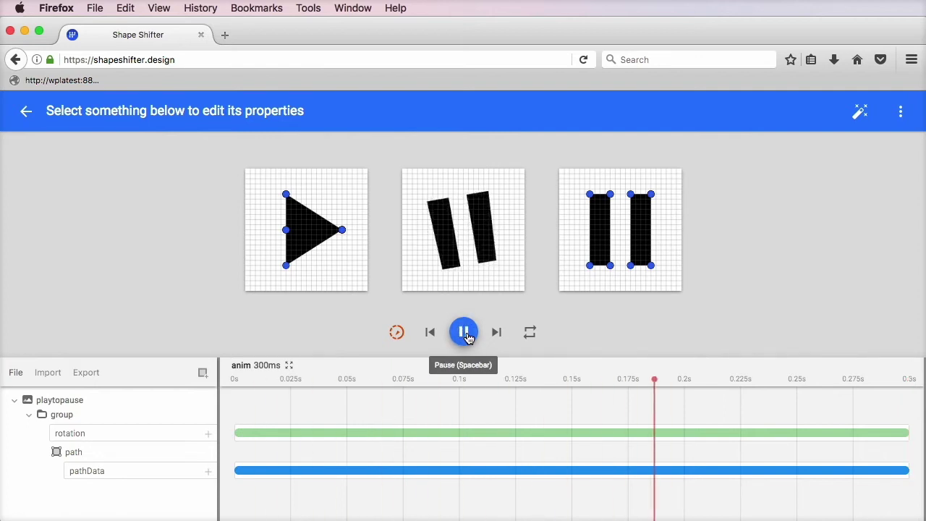
click(466, 332)
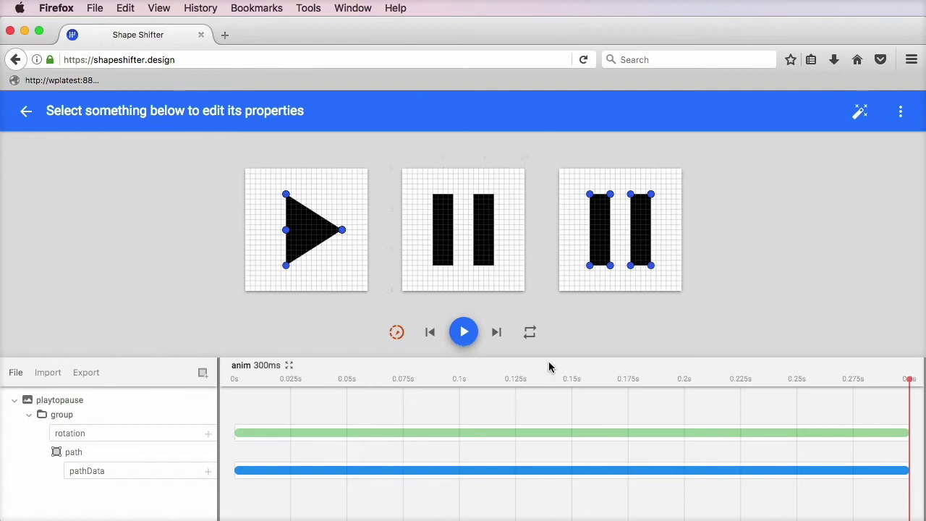
Leave the morph editor, load the Morphing animals demo, and play the 1500 ms hippo animation.
click(26, 111)
click(17, 378)
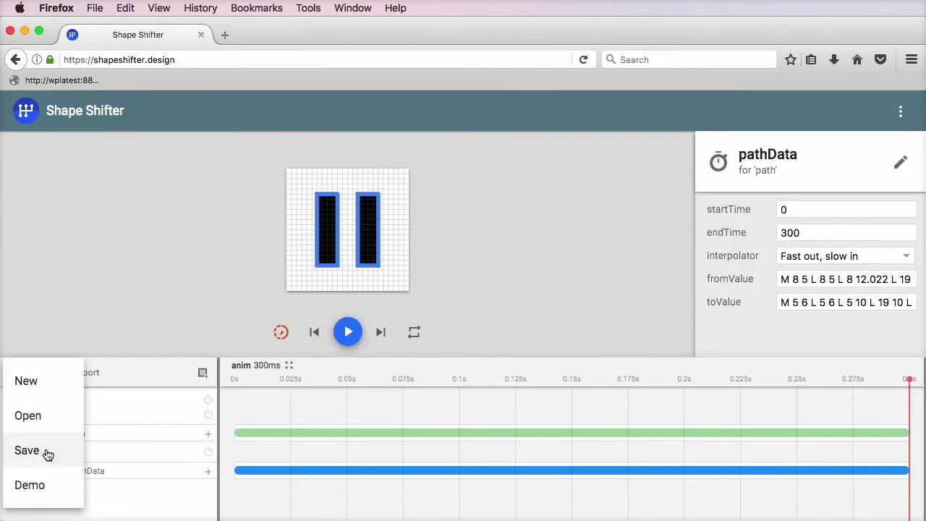
click(33, 483)
click(470, 306)
click(510, 398)
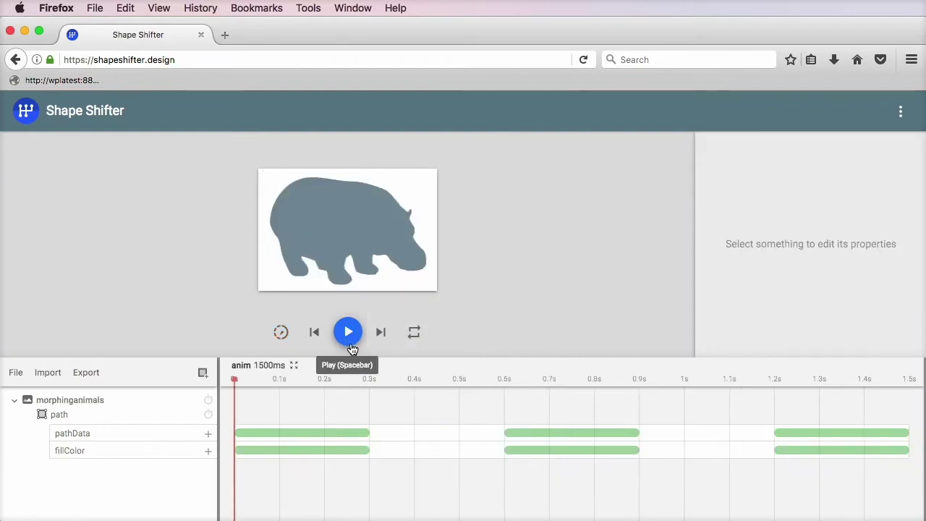
click(348, 334)
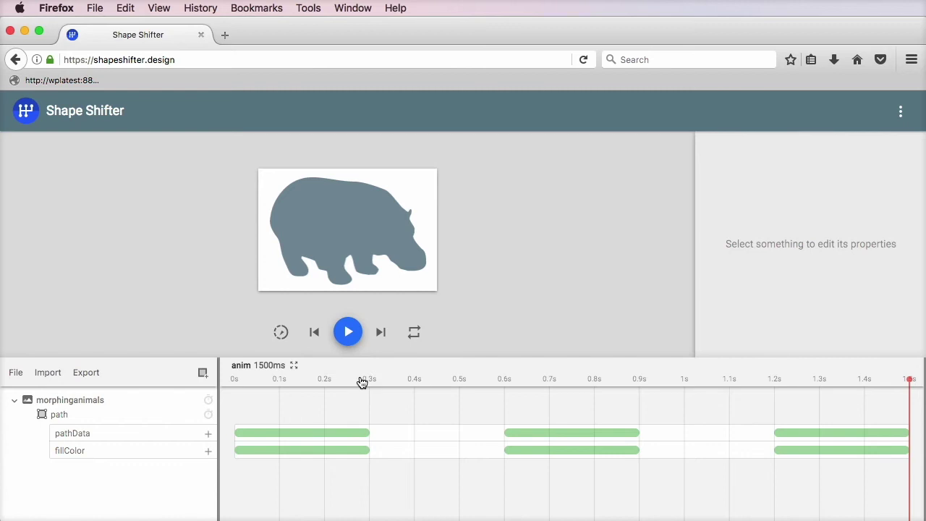
click(352, 333)
click(353, 440)
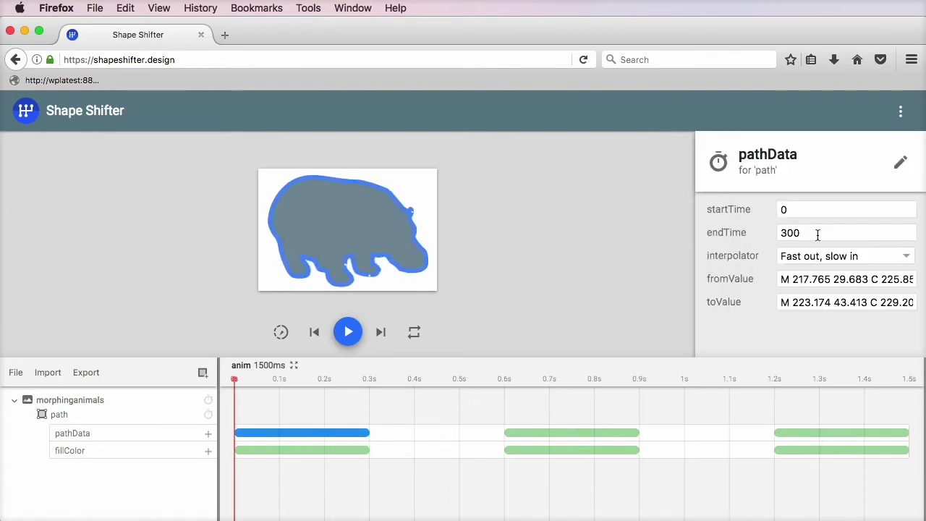
click(900, 161)
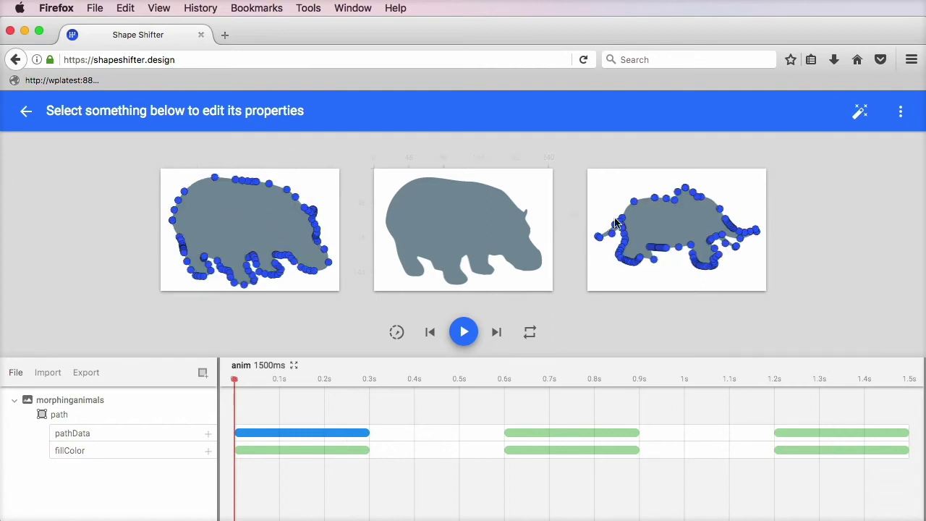
key(space)
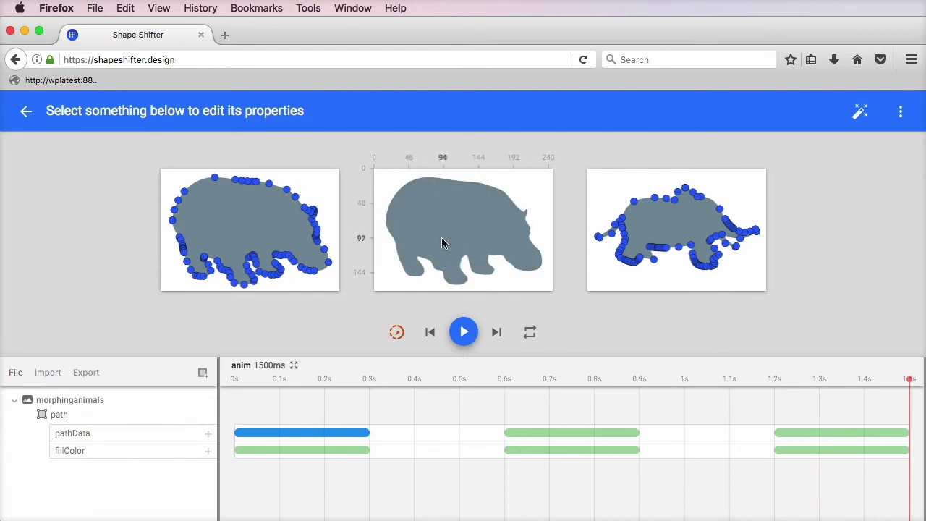
click(23, 113)
click(176, 209)
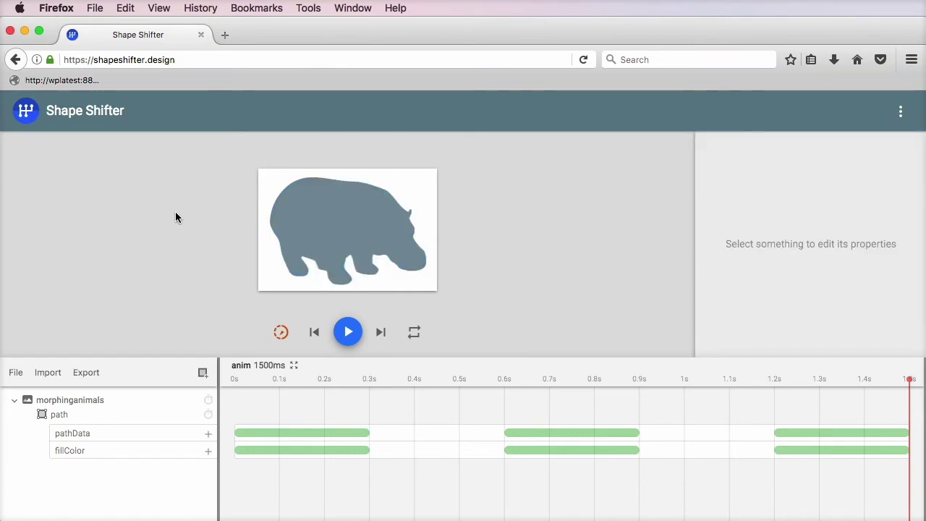
Start a blank new project and import the three-bar hamburger SVG icon.
click(13, 373)
click(24, 382)
click(515, 350)
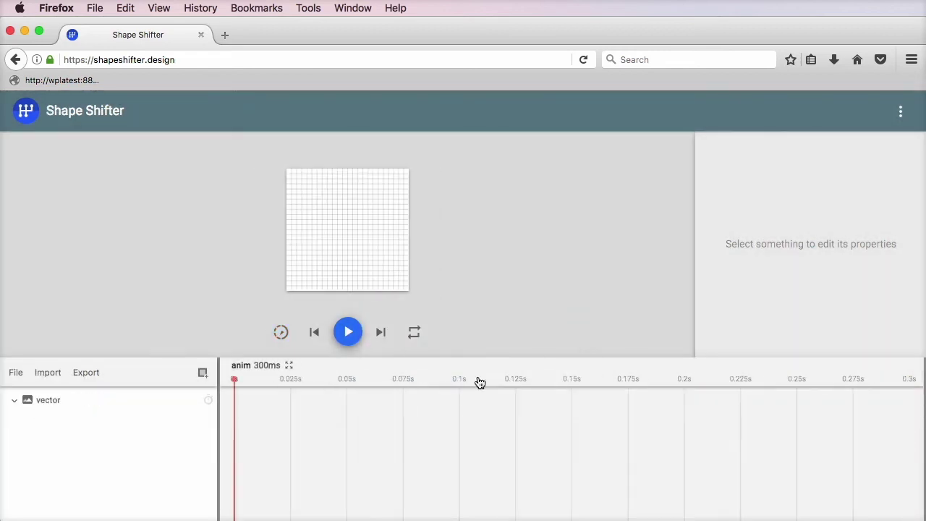
click(47, 372)
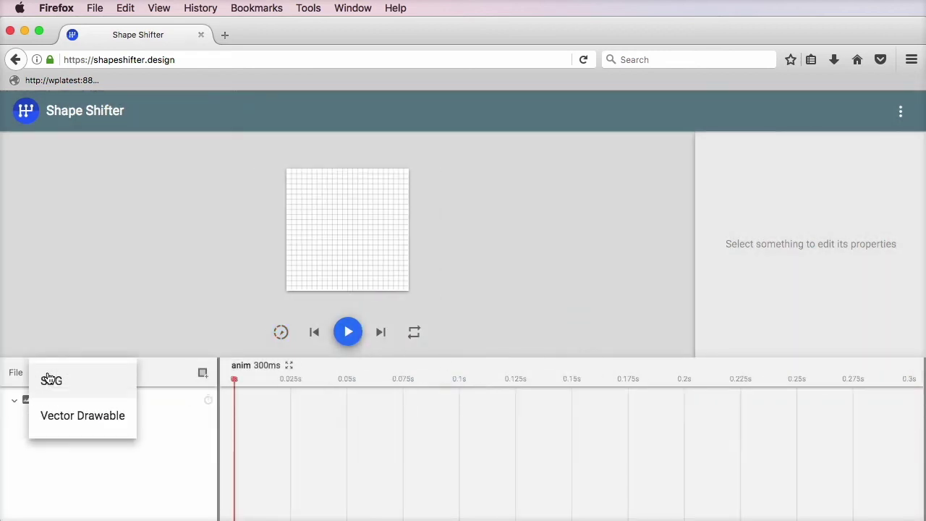
click(65, 385)
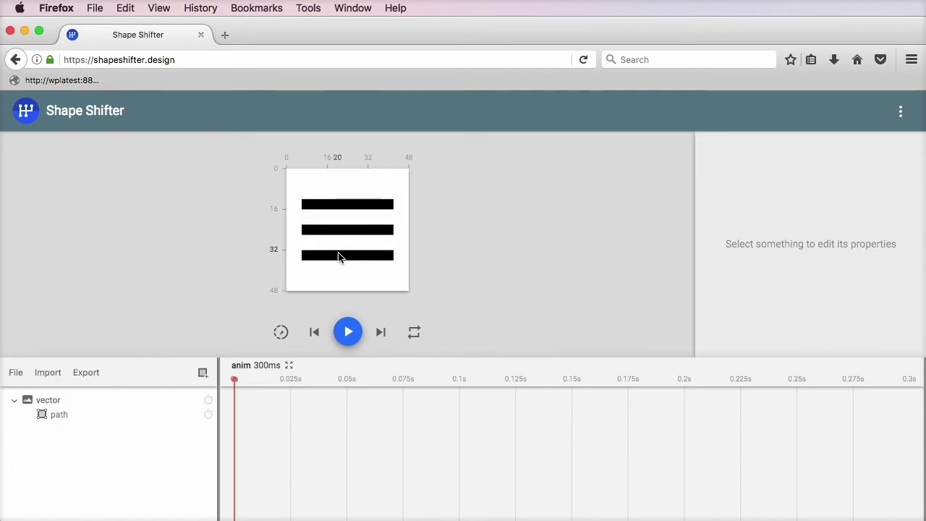
click(352, 340)
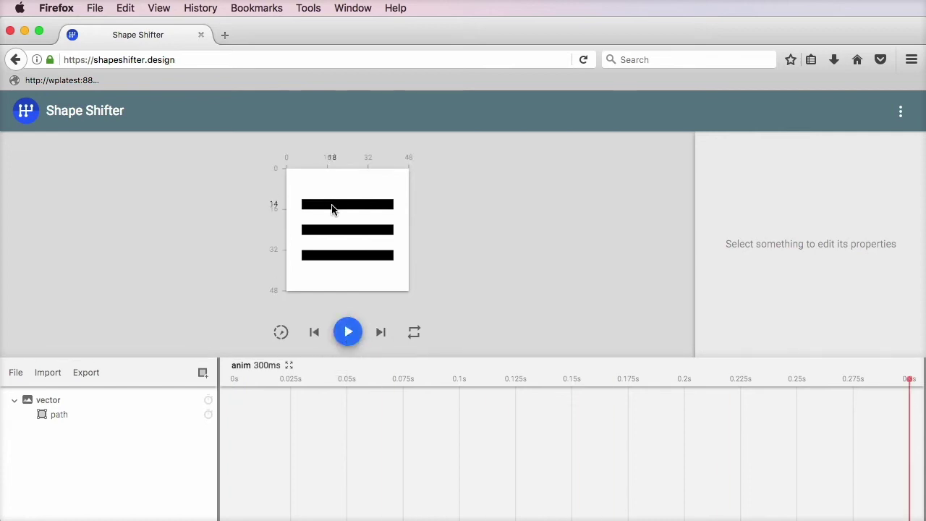
click(131, 420)
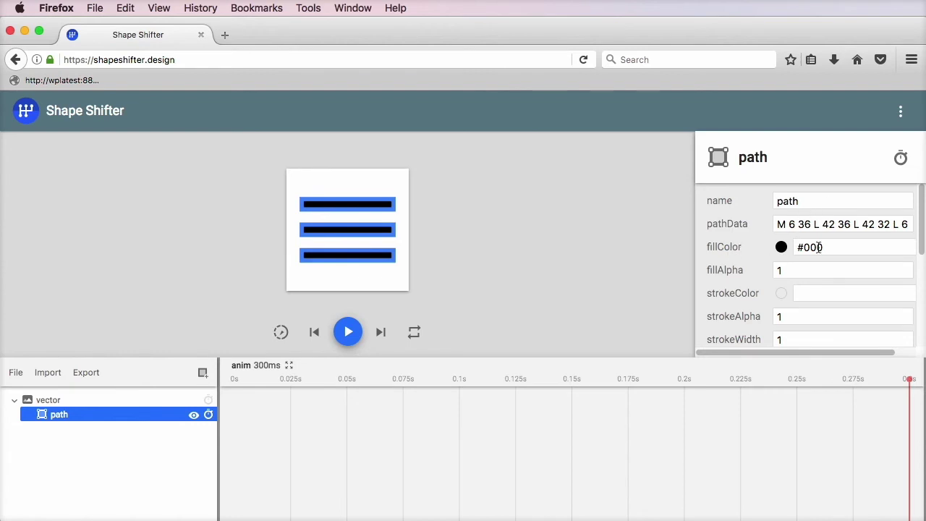
scroll(767, 257, down, 3)
scroll(767, 253, down, 3)
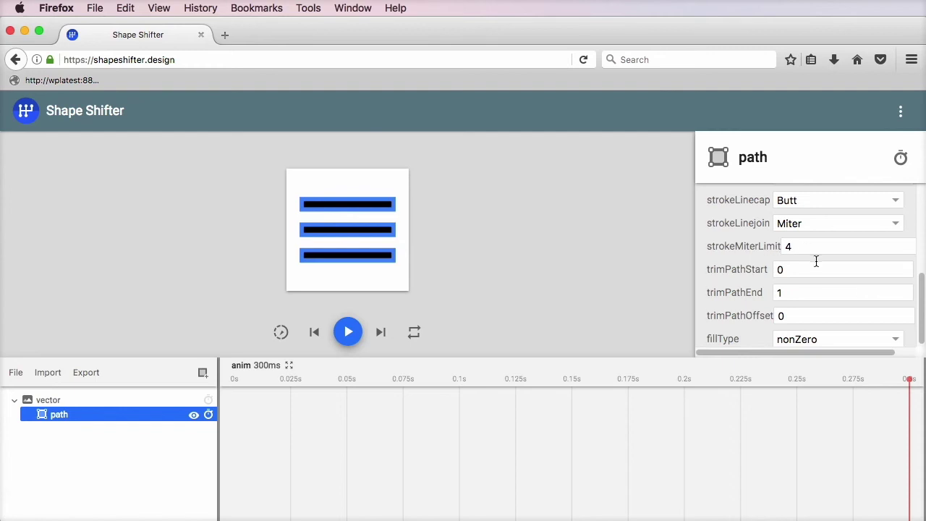
scroll(812, 265, up, 6)
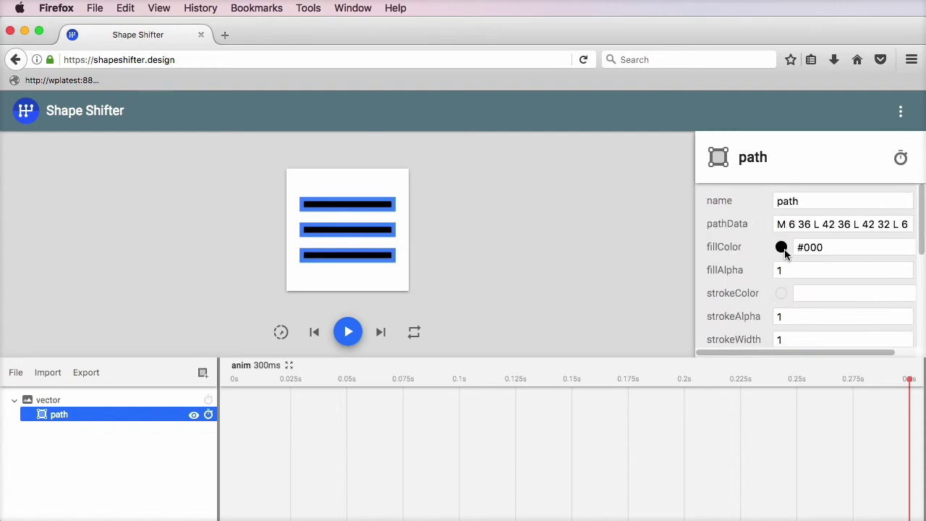
drag(788, 220, 921, 225)
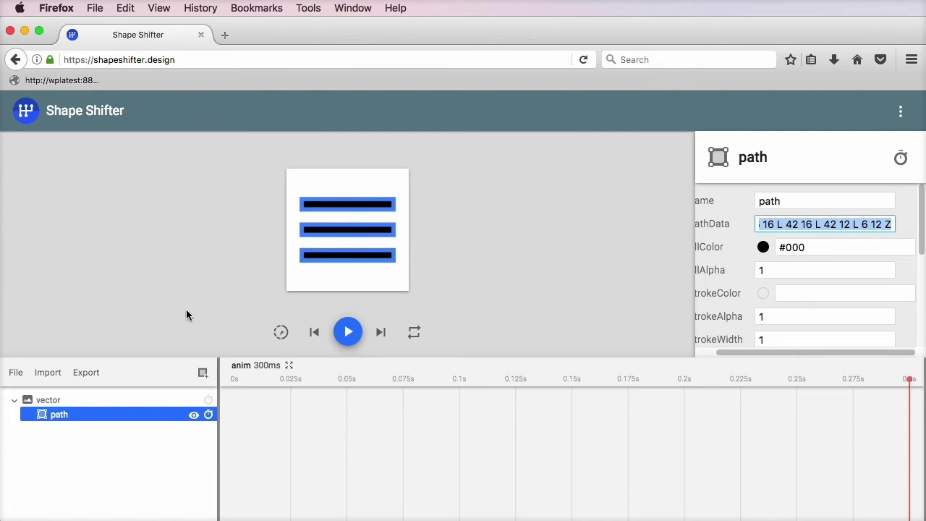
click(141, 269)
click(59, 381)
click(78, 391)
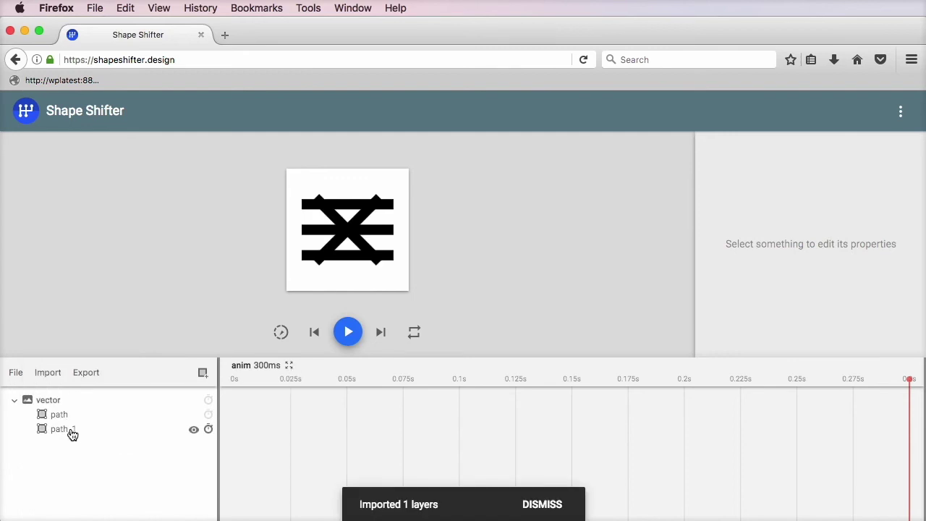
click(66, 432)
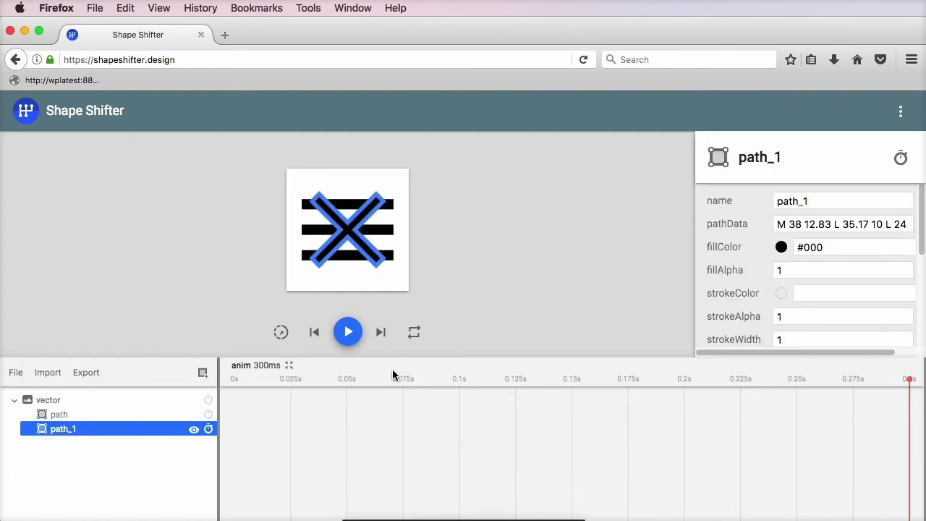
click(809, 225)
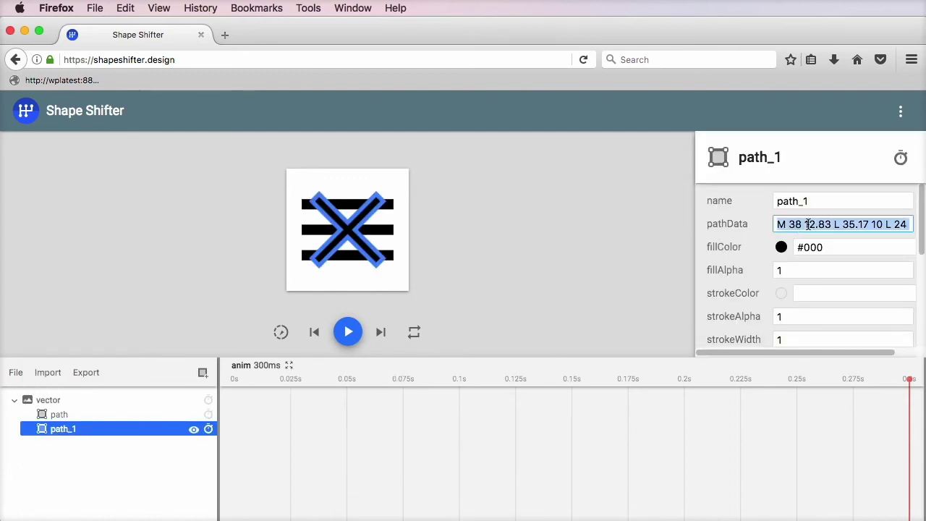
click(492, 313)
super+click(89, 431)
super+click(89, 431)
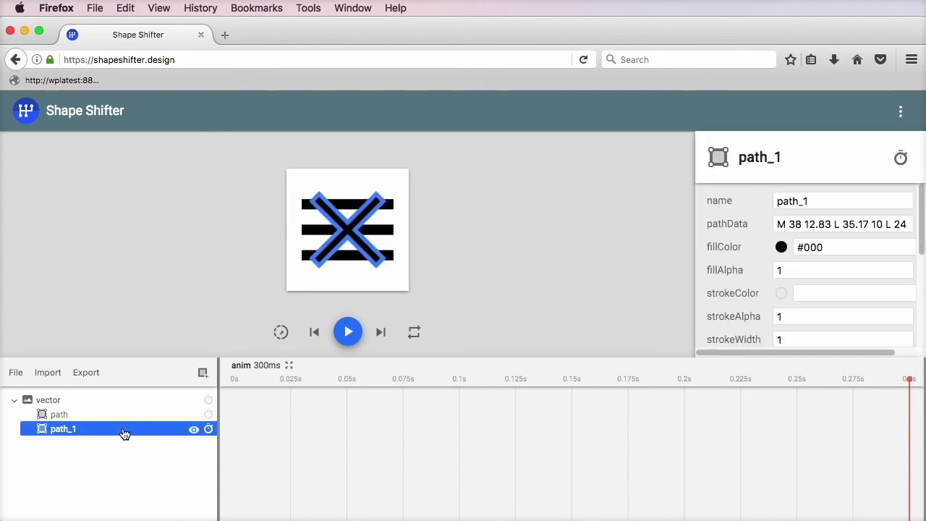
right_click(124, 433)
key(Escape)
key(BackSpace)
click(87, 417)
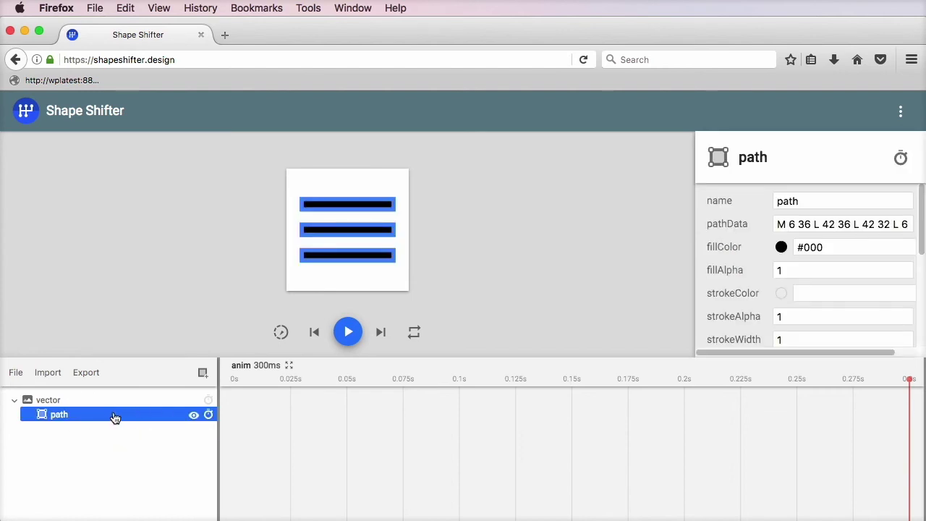
Add a pathData animation to the hamburger path with the X's path data as toValue.
click(902, 159)
click(889, 168)
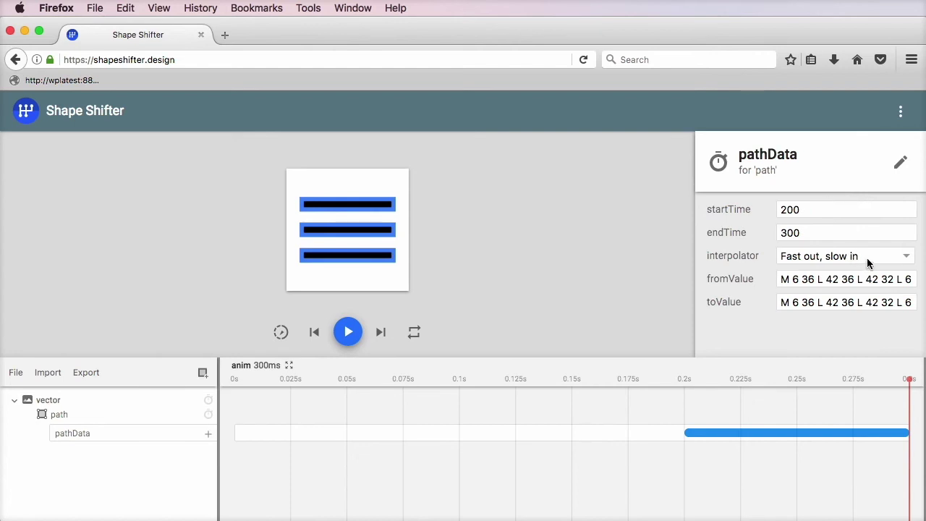
double_click(803, 303)
key(ctrl+a)
key(ctrl+v)
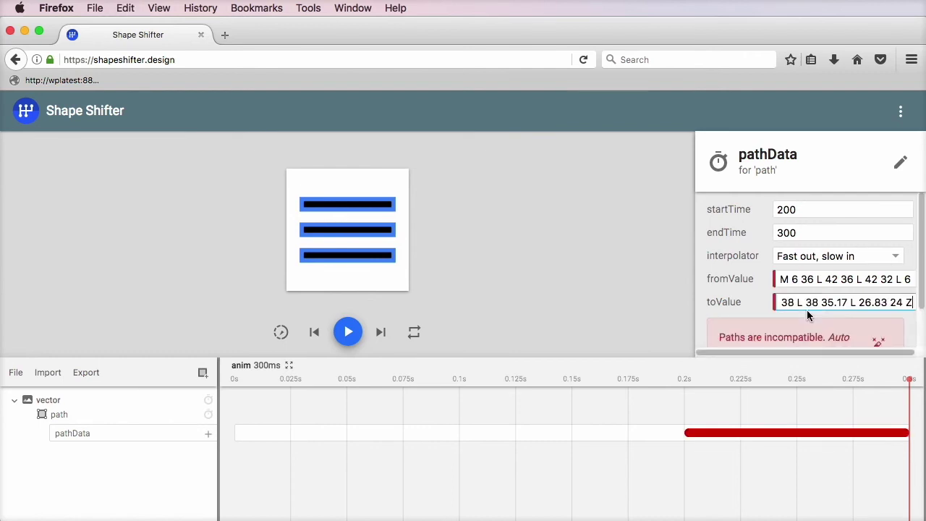
scroll(811, 296, down, 1)
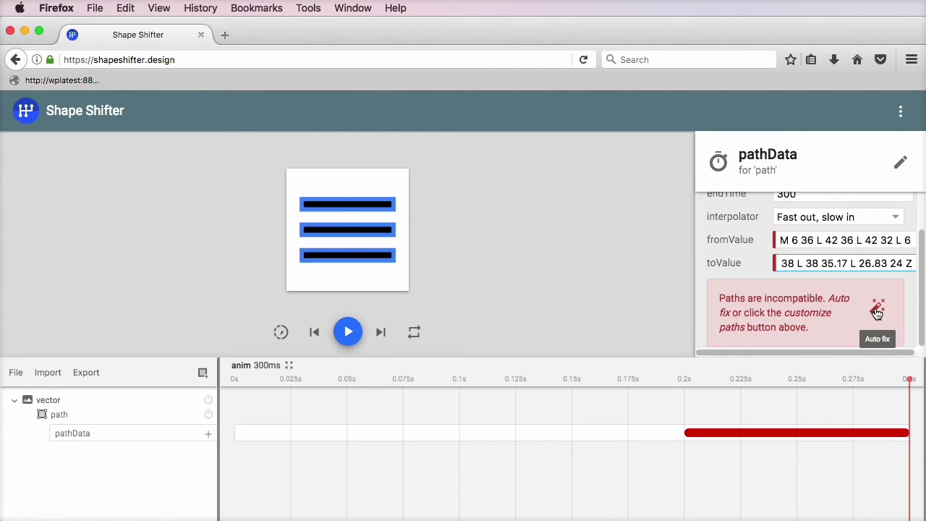
Auto-fix the paths for compatibility, preview the hamburger-to-X morph, and move it to 0–100 ms.
click(876, 311)
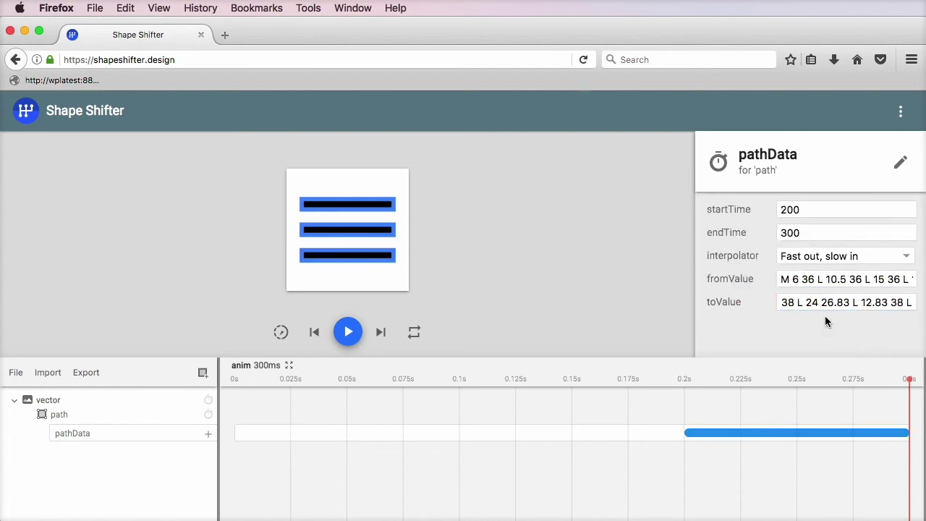
click(502, 327)
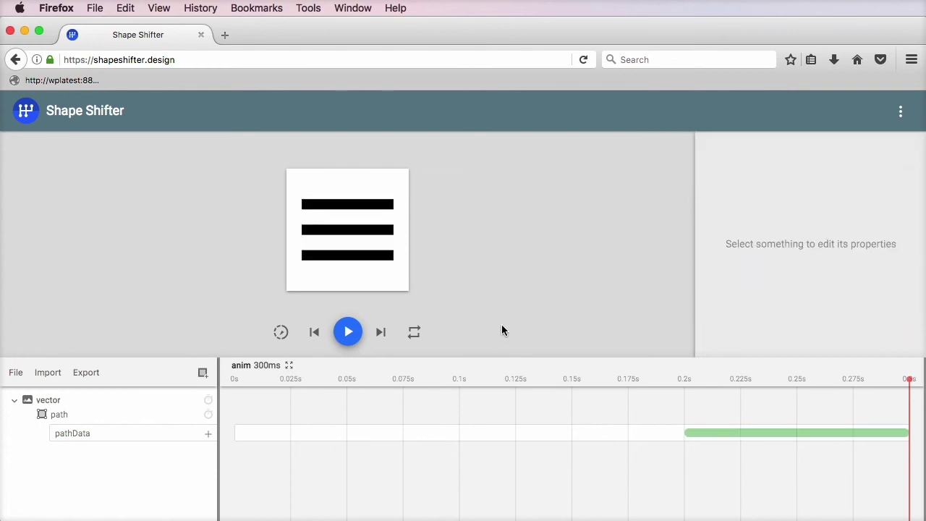
click(351, 334)
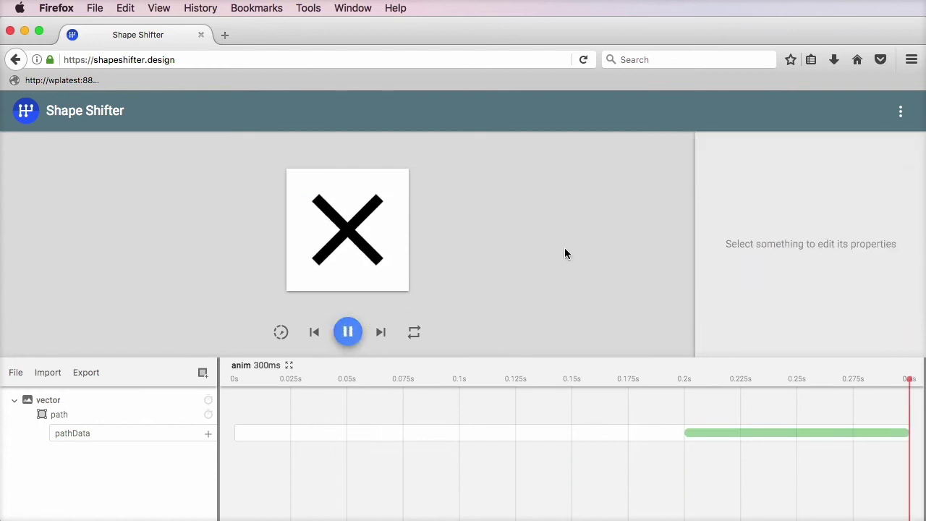
click(350, 333)
drag(748, 439, 316, 425)
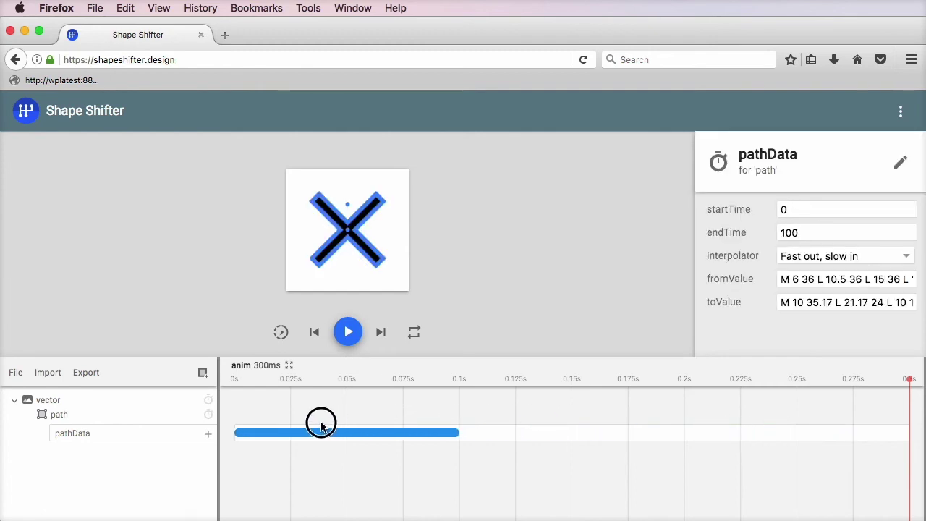
Set the morph's endTime to 500 and the anim's duration to 500 ms.
double_click(806, 232)
text(500)
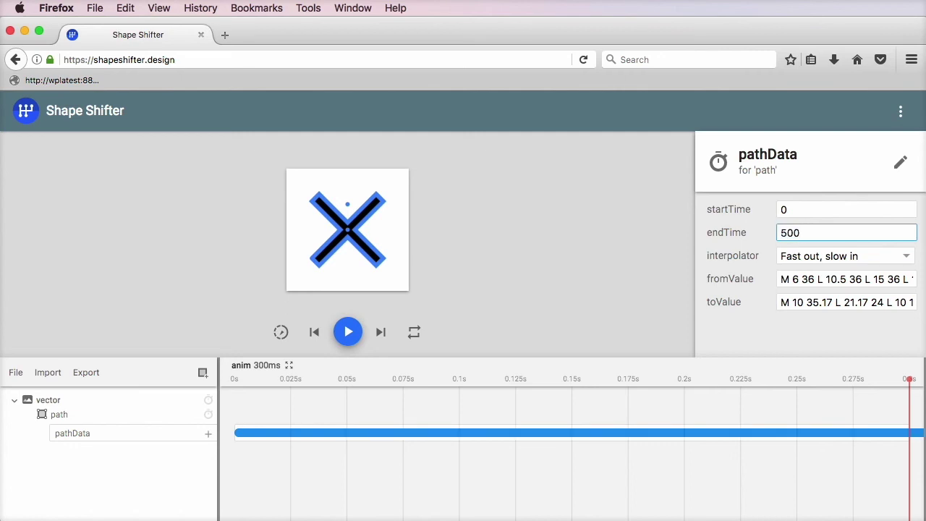
click(246, 366)
double_click(807, 223)
text(500)
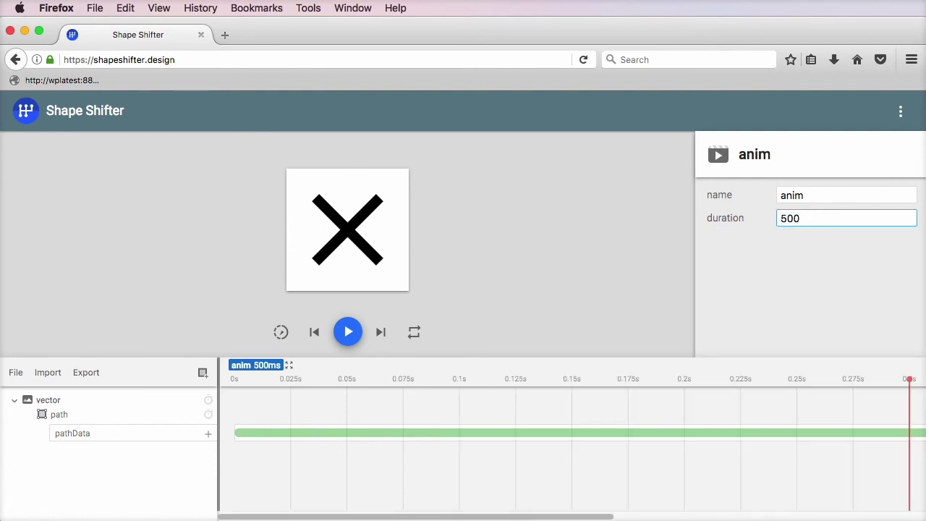
Play the 500 ms morph, then replay it with slow motion turned on.
click(488, 297)
click(347, 332)
click(348, 331)
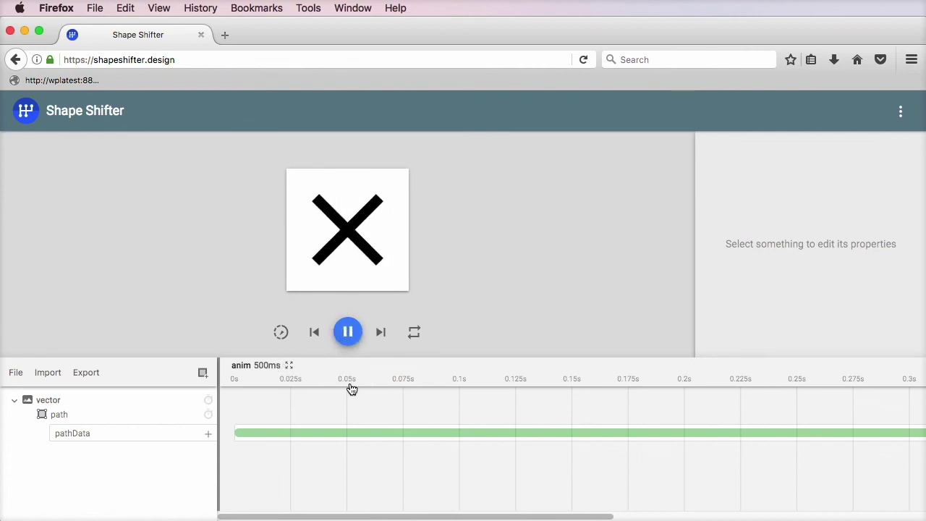
click(281, 334)
click(349, 333)
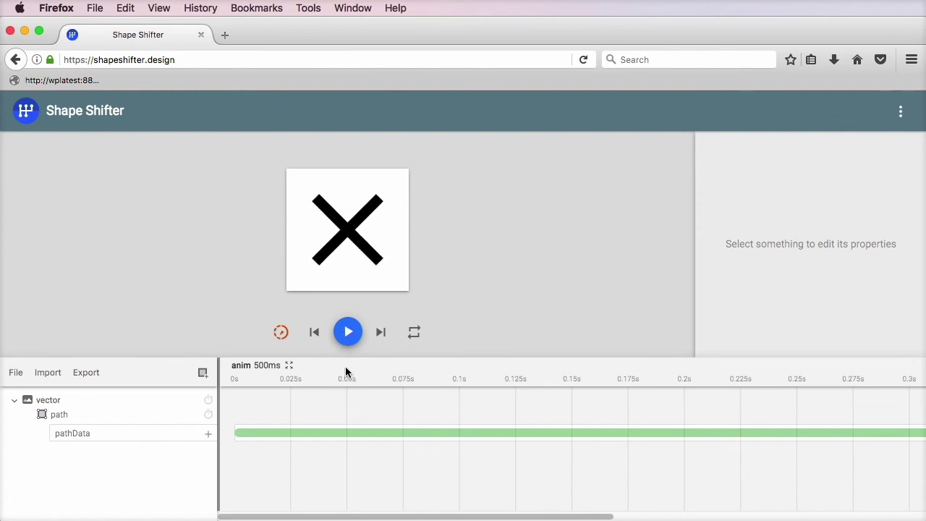
click(348, 335)
drag(261, 379, 230, 383)
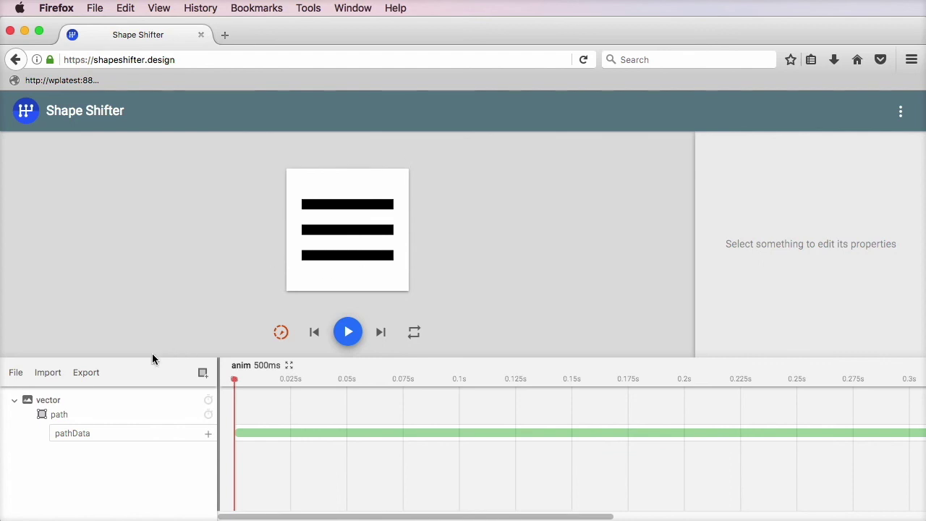
Export the animation as an SVG spritesheet and save spritesheet_vector.zip to disk.
click(83, 382)
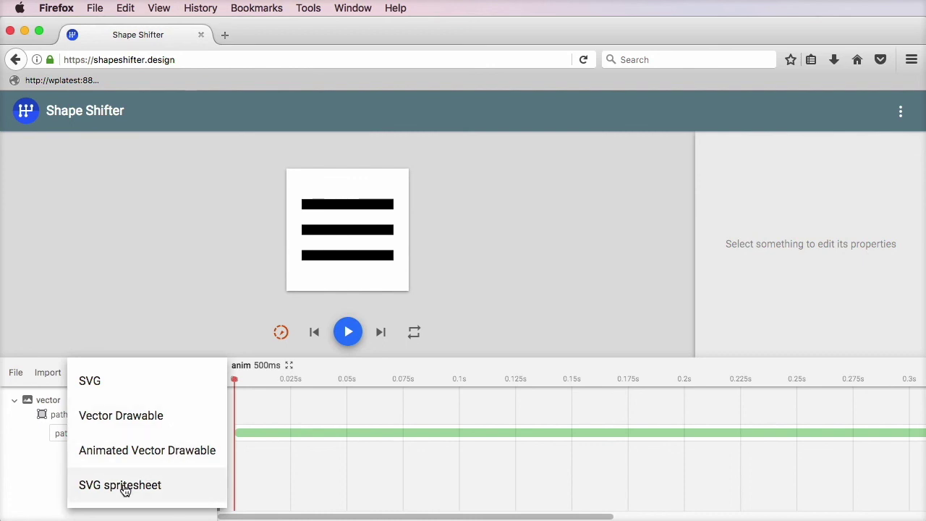
click(147, 491)
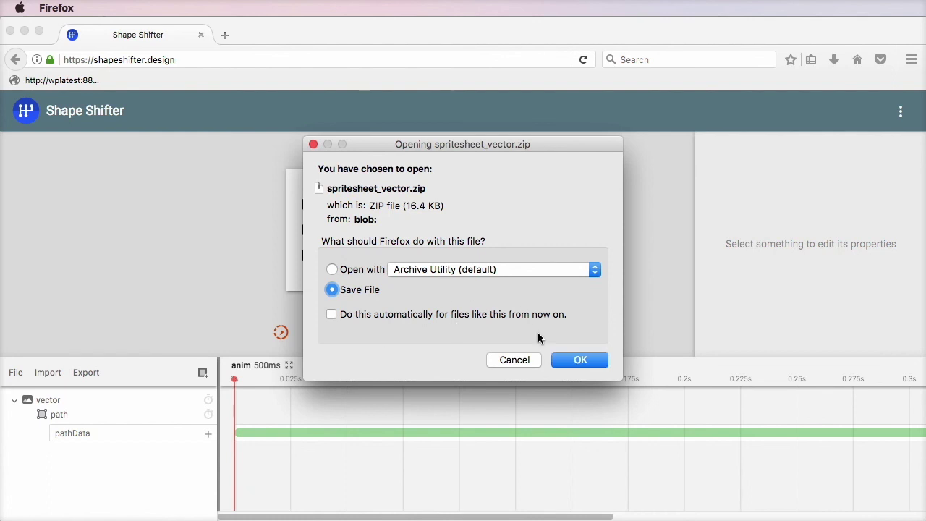
click(580, 359)
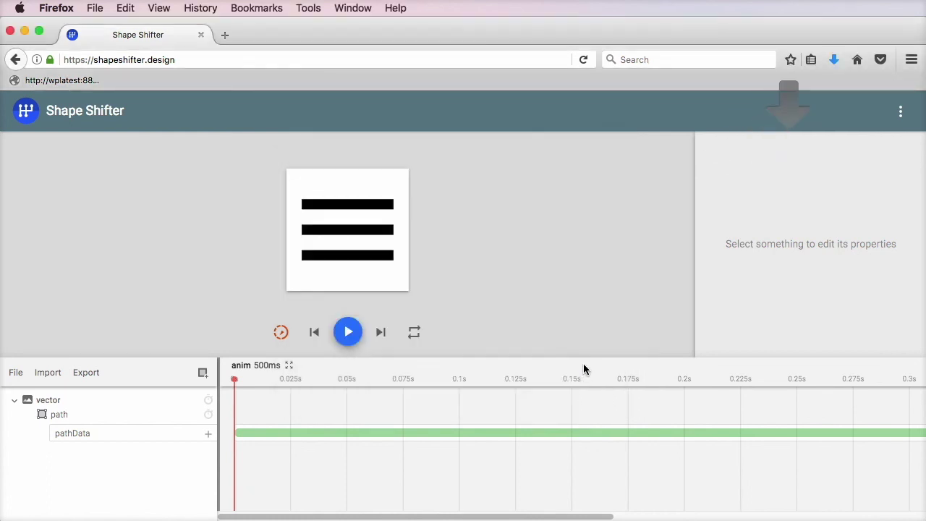
click(467, 112)
Expand the 60fps folder to show its css, html and svg sprite files, selecting sprite_60fps.svg.
drag(467, 113, 464, 108)
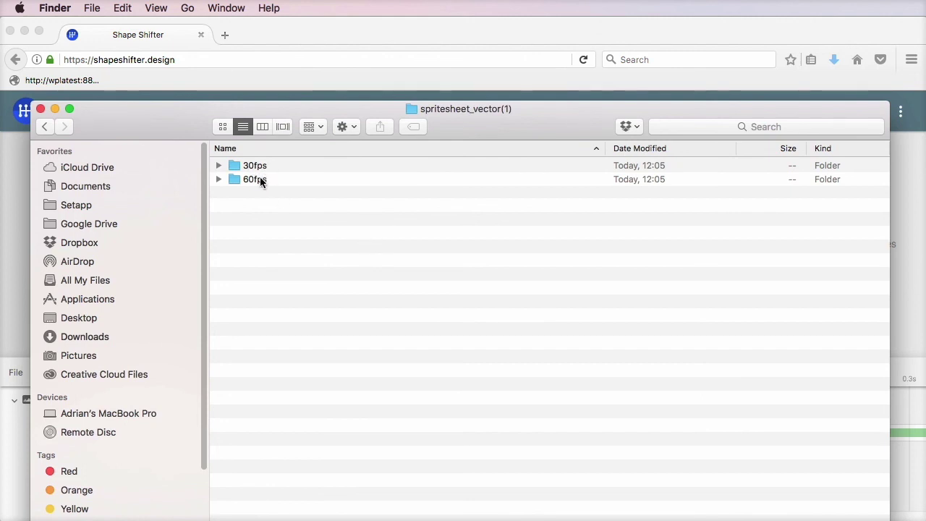
click(219, 179)
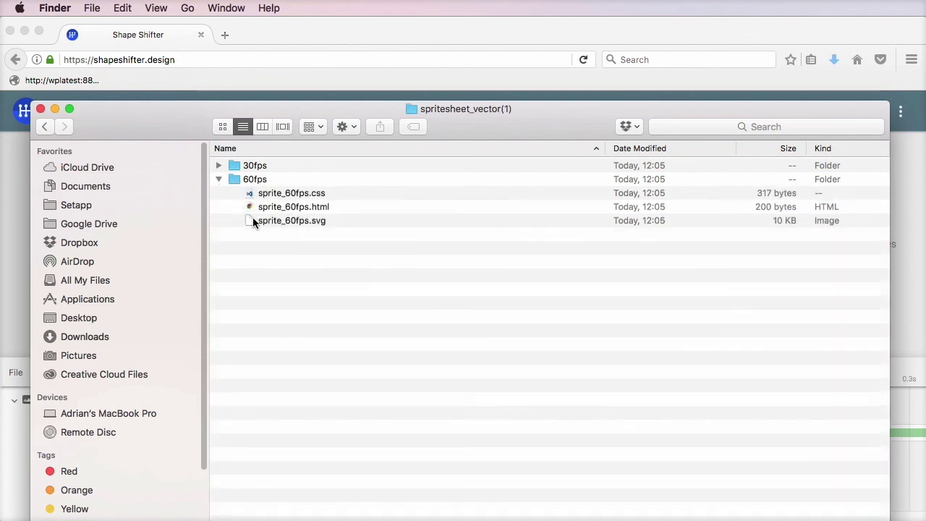
click(325, 221)
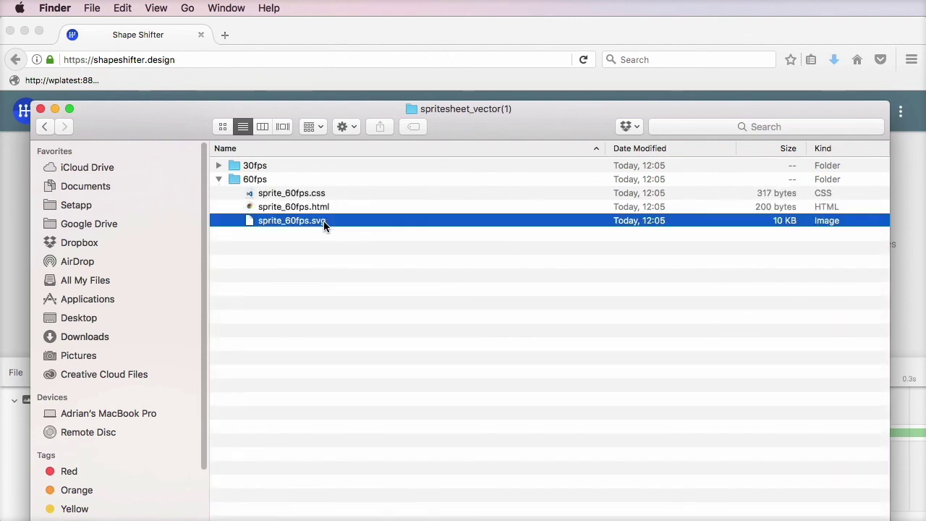